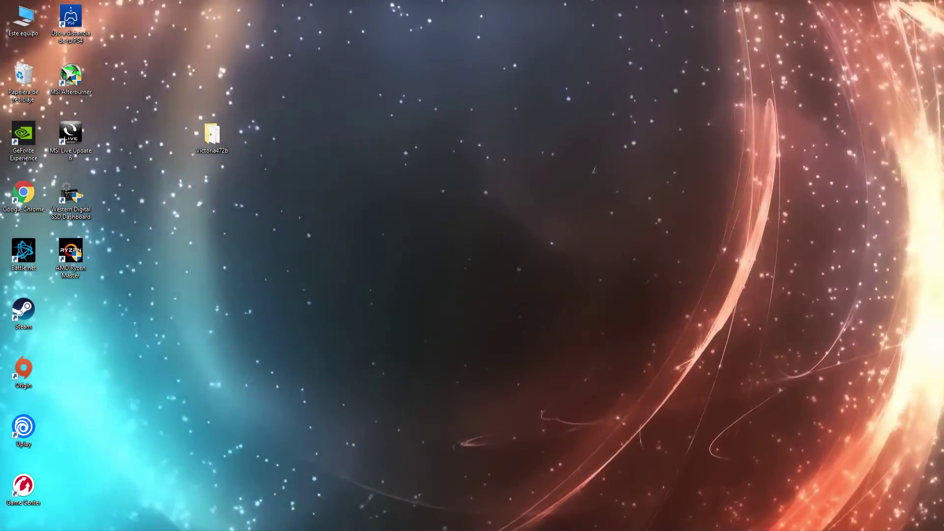
- Open the Victoria472b folder, run Victoria.exe as administrator, and minimize the folder window
double_click(211, 136)
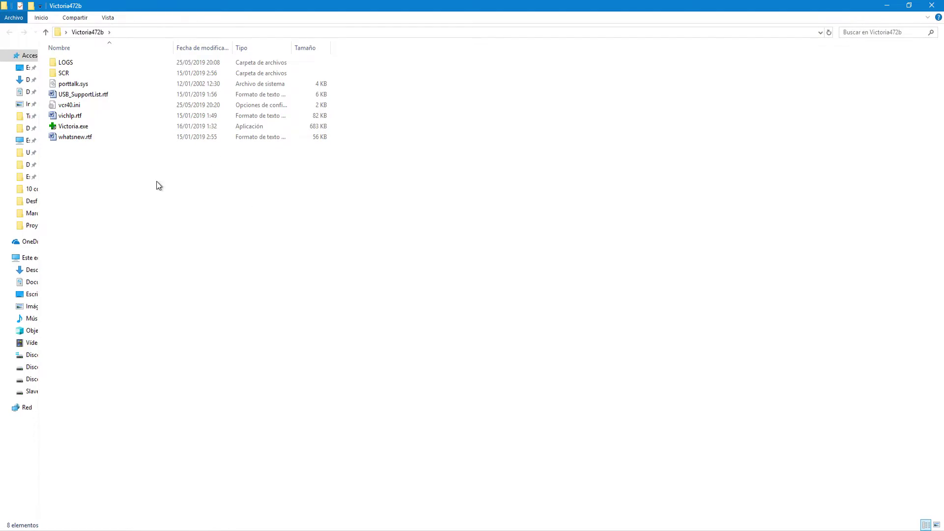
right_click(80, 126)
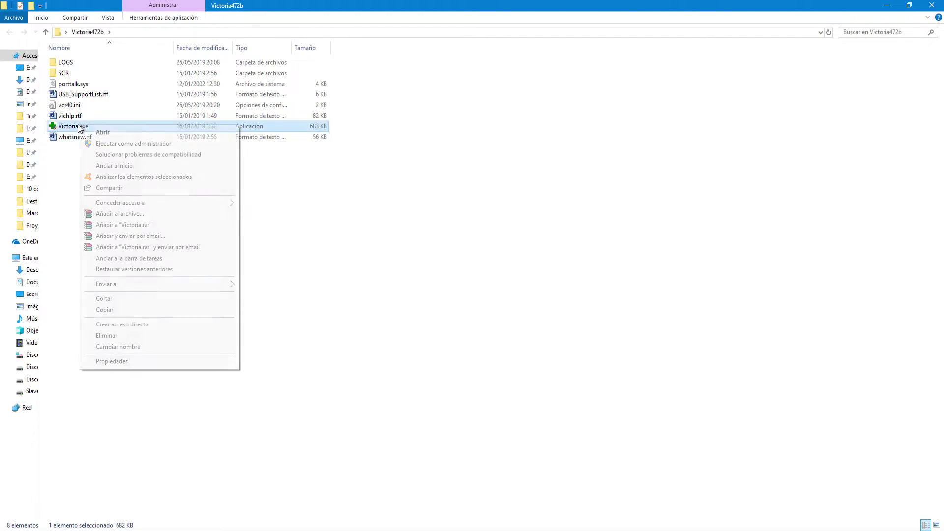
left_click(124, 144)
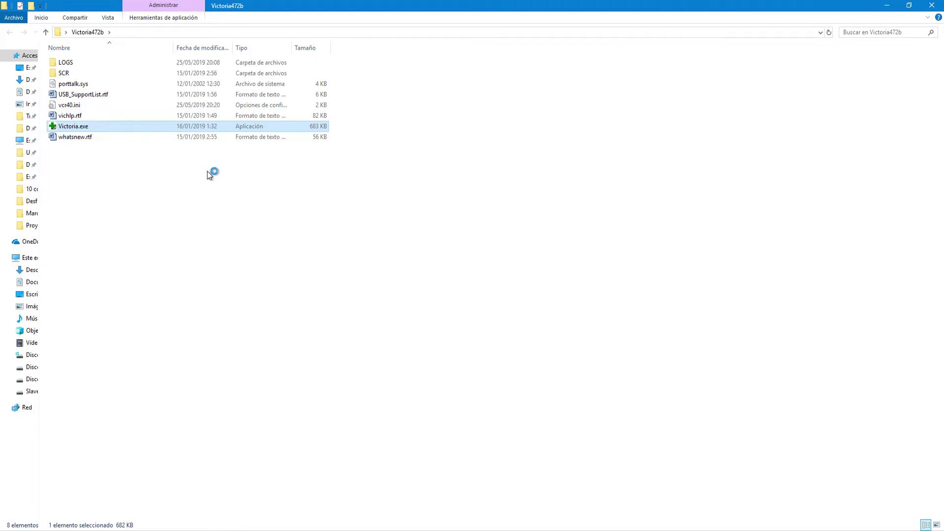
left_click(886, 6)
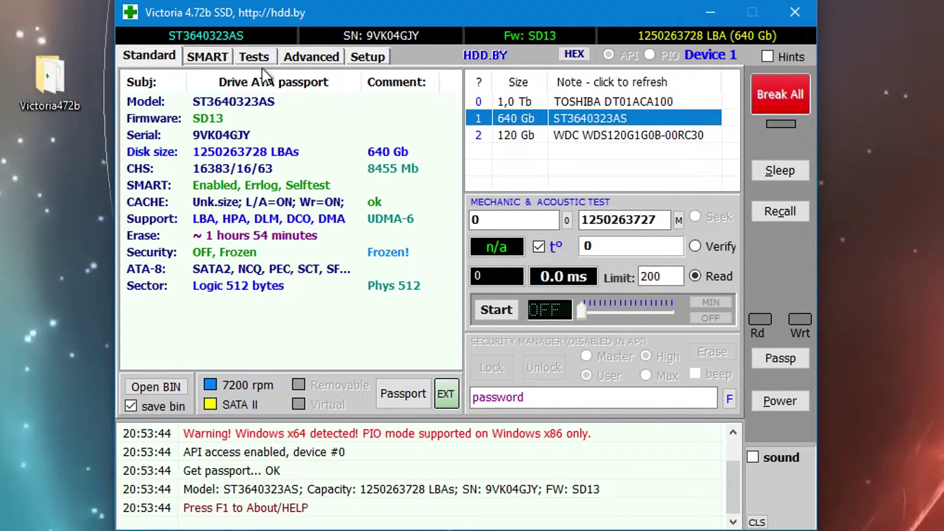
- Start a full sequential read scan of the ST3640323AS drive with the Ignore action, and abort the running command
left_click(250, 54)
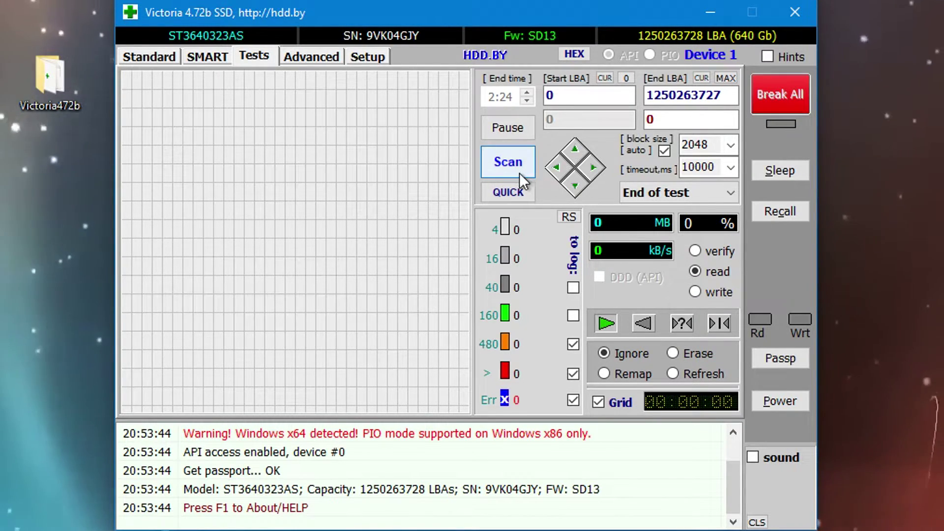
left_click(508, 161)
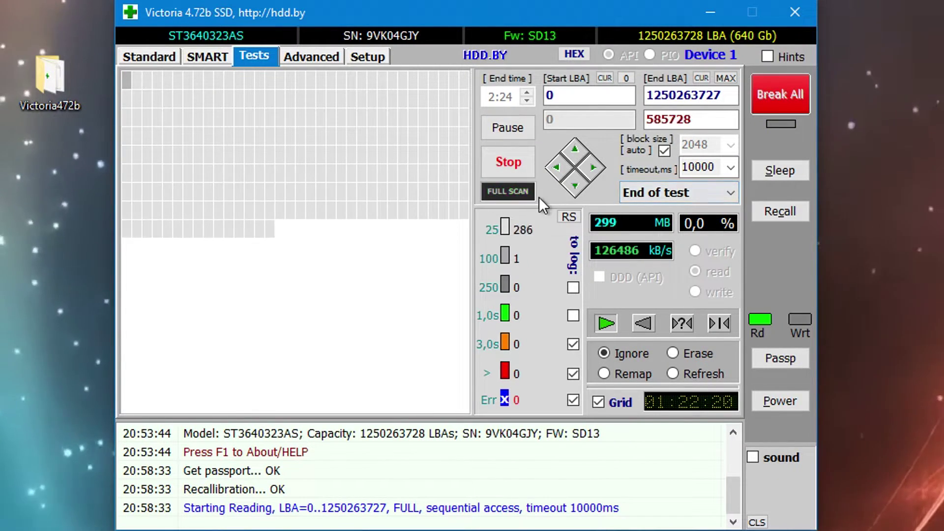
left_click(787, 105)
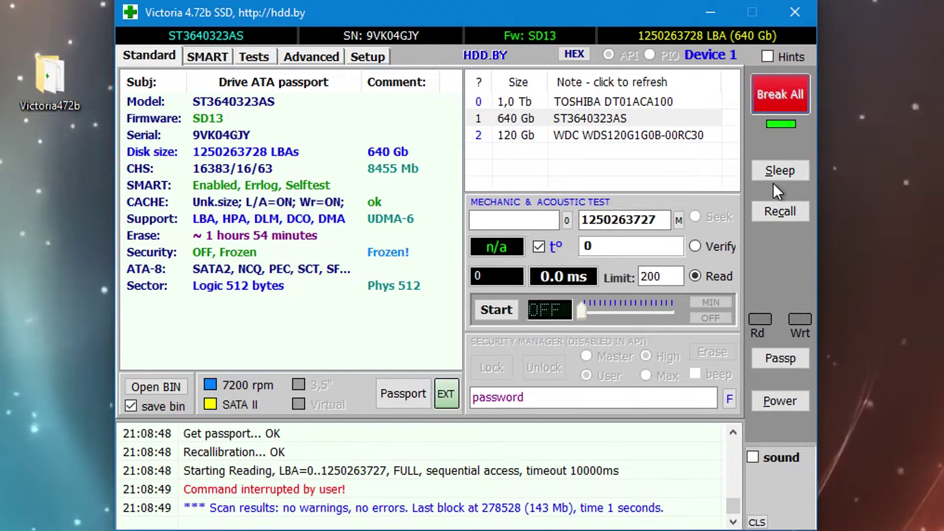
- Put the ST3640323AS drive to sleep to stop its spindle, and recalibrate it
left_click(778, 171)
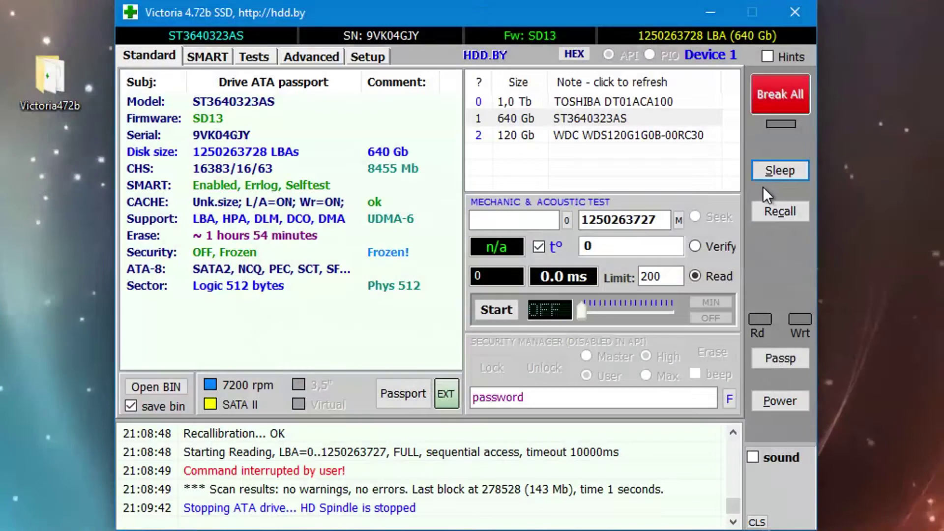
left_click(777, 216)
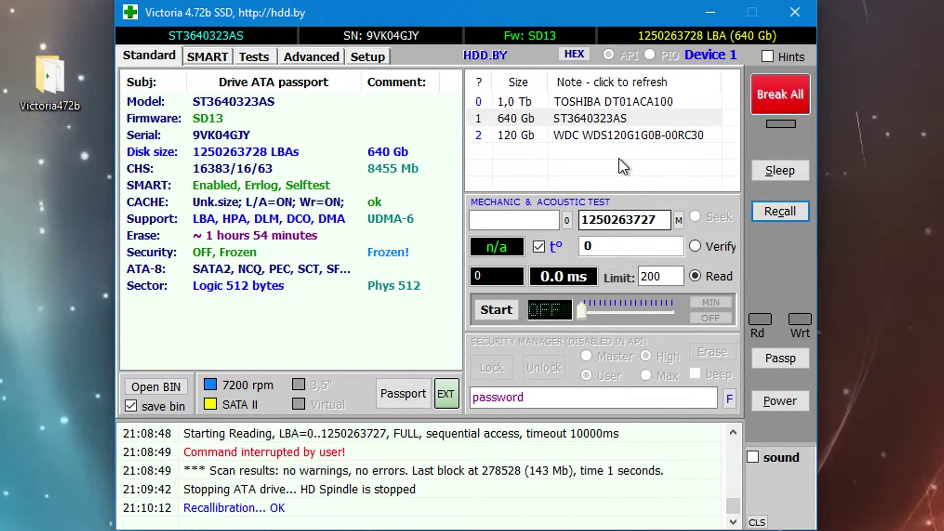
- Read the ATA passports of the ST3640323AS, WDC WDS120G1G0B-00RC30 and TOSHIBA DT01ACA100 drives, finishing with the ST3640323AS again
left_click(605, 117)
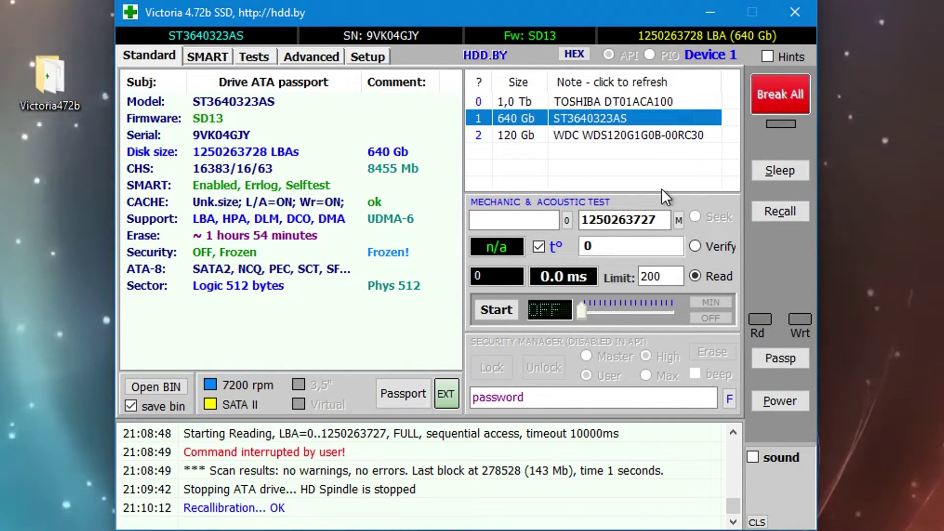
left_click(787, 363)
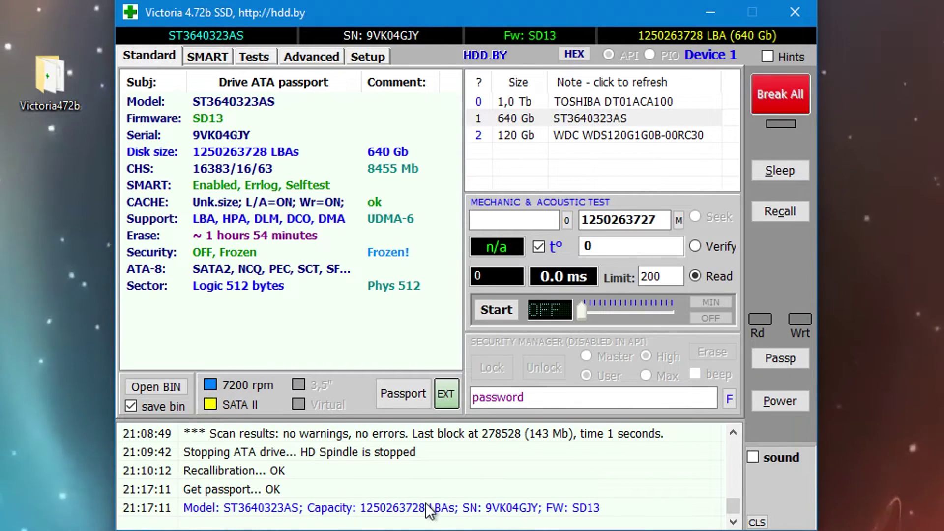
left_click(570, 136)
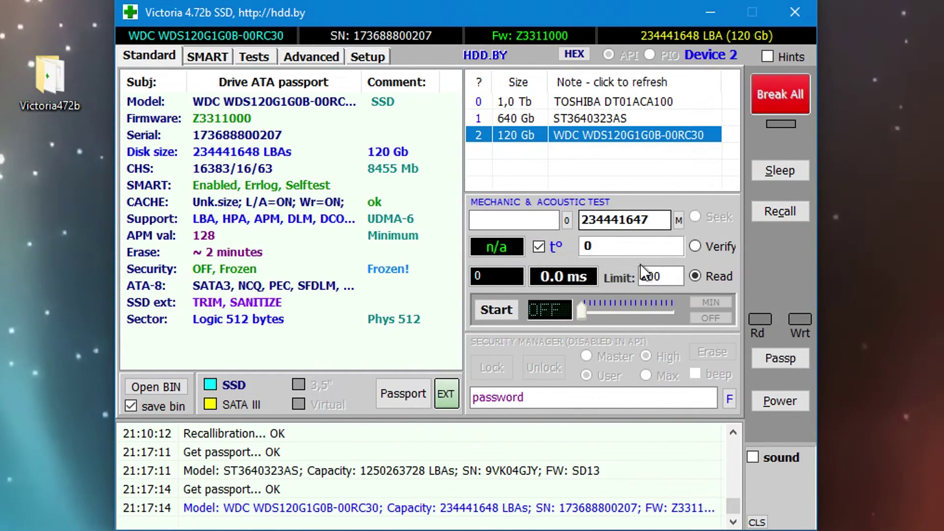
left_click(765, 359)
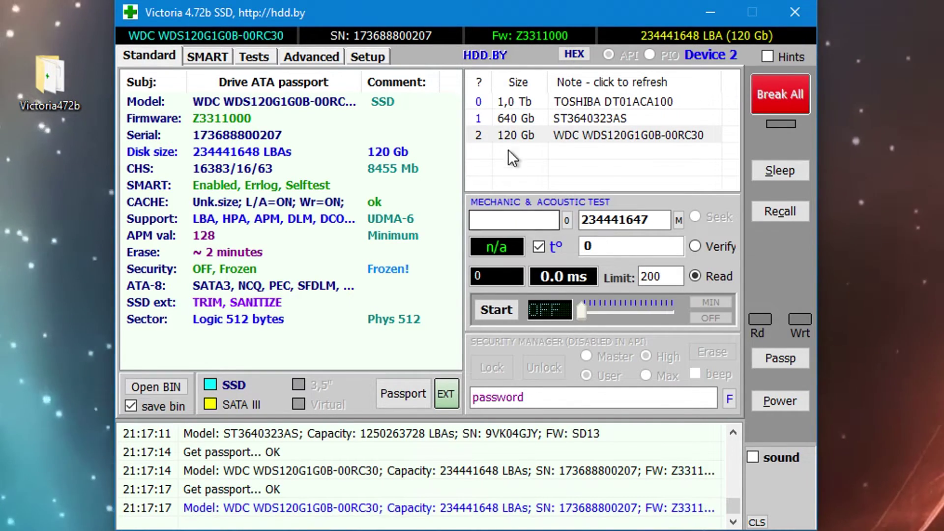
left_click(541, 101)
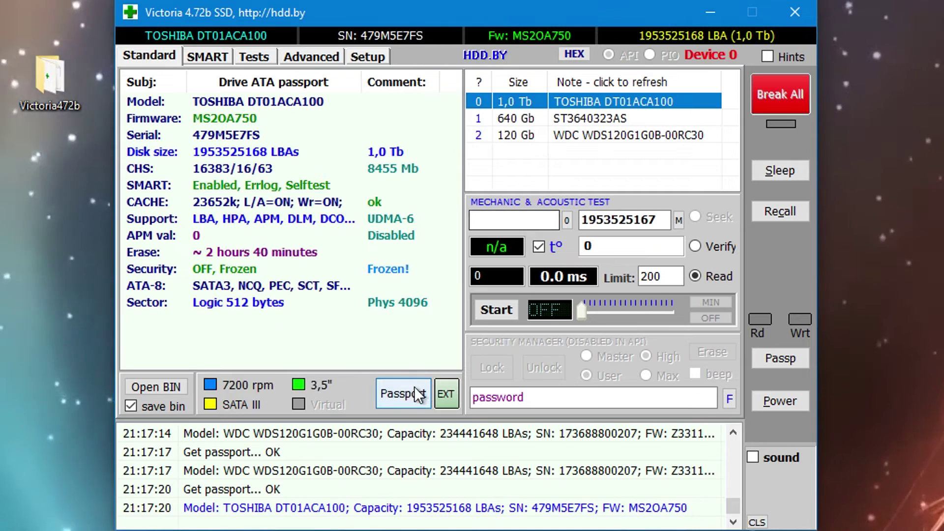
left_click(382, 402)
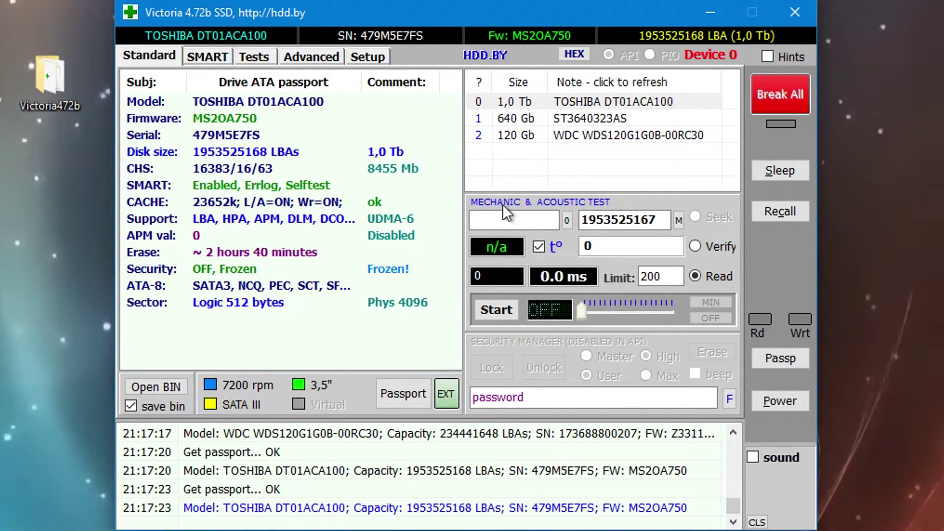
left_click(550, 123)
left_click(401, 394)
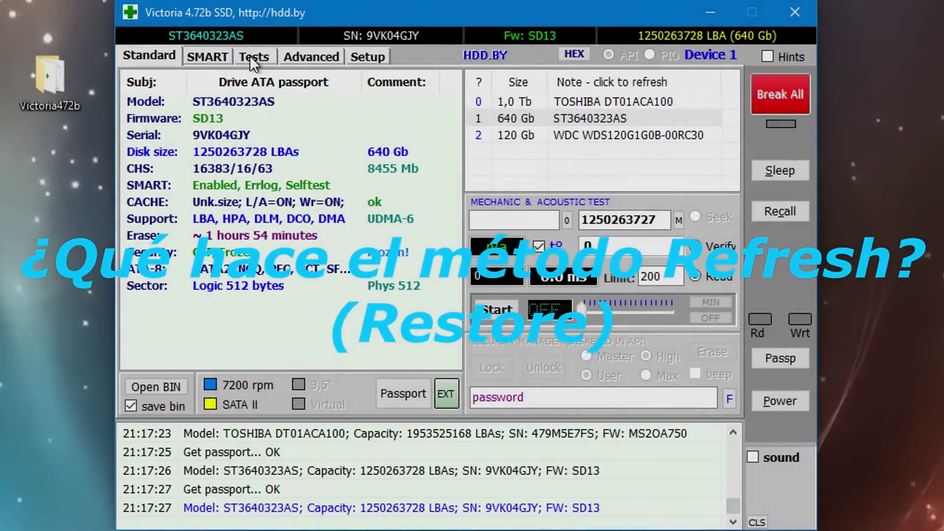
- Scan the ST3640323AS drive with the Refresh action and a 100 ms timeout, stop the scan, and choose the Remap action
left_click(249, 55)
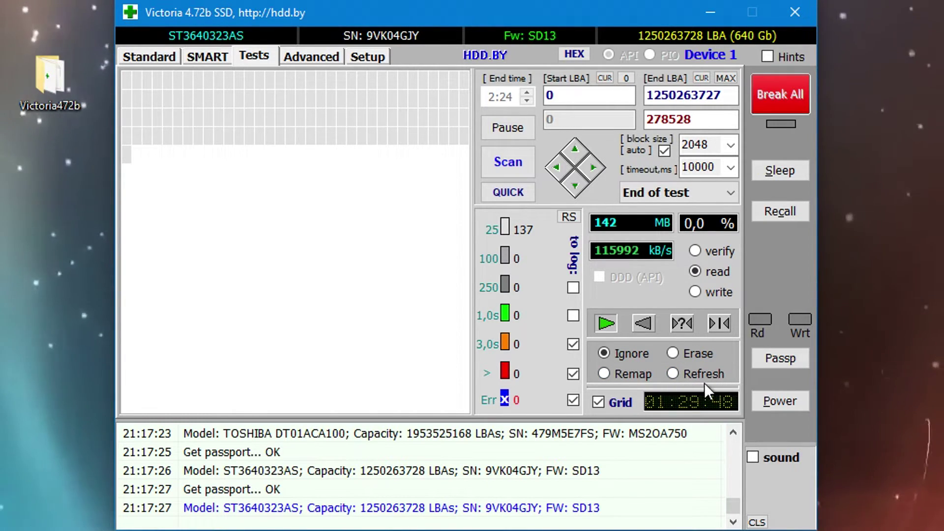
left_click(674, 373)
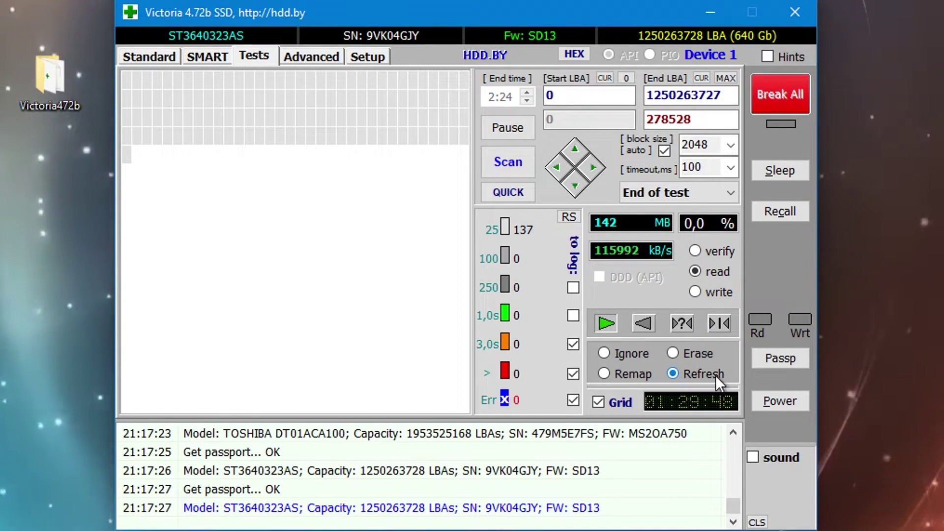
left_click(498, 167)
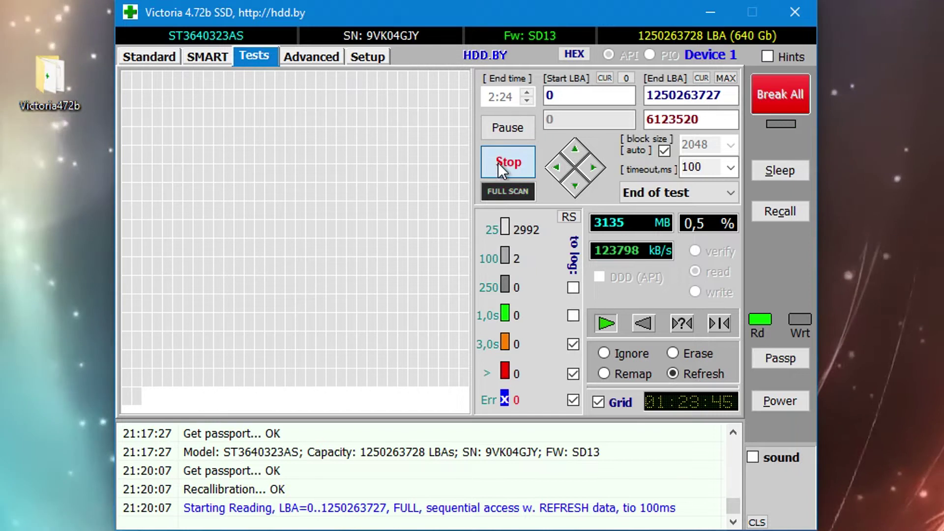
left_click(497, 162)
left_click(607, 373)
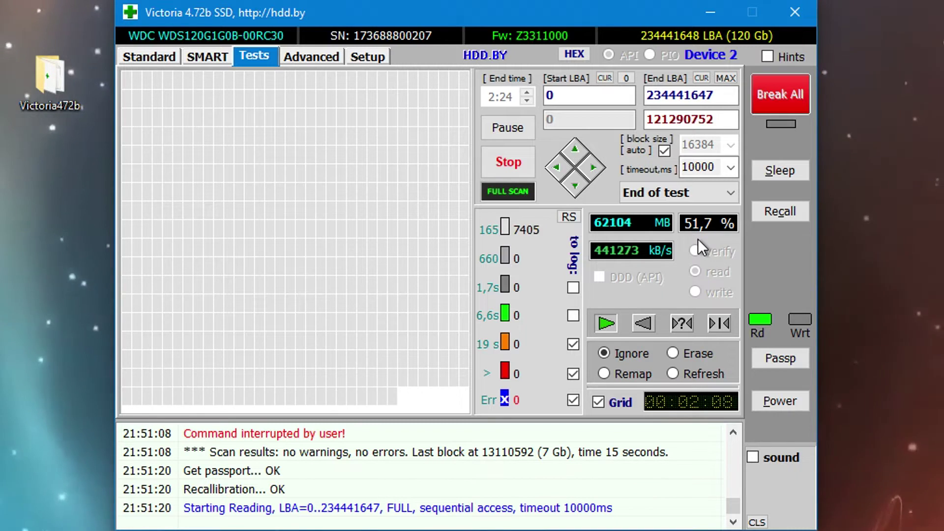
- Stop the current scan of the 120 GB WDC drive, run a reverse-direction scan from the end of the disk, and stop it
left_click(508, 162)
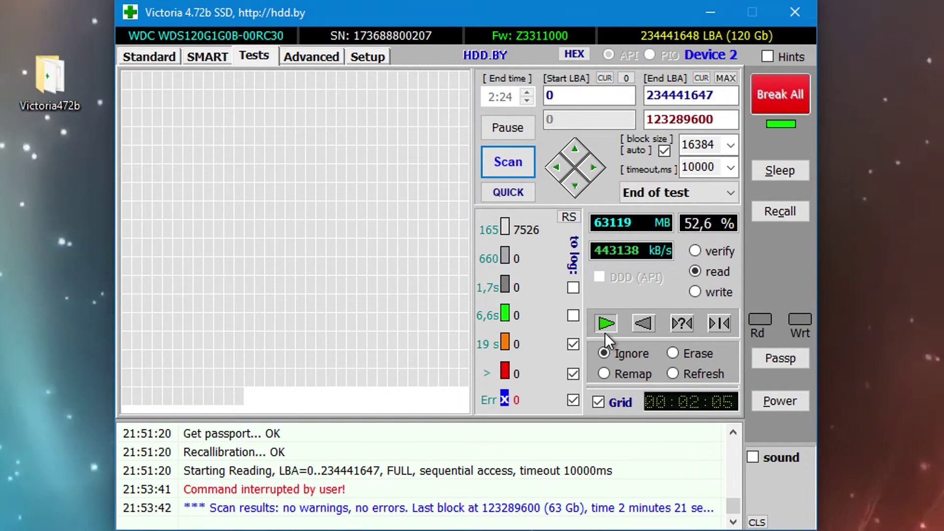
left_click(644, 323)
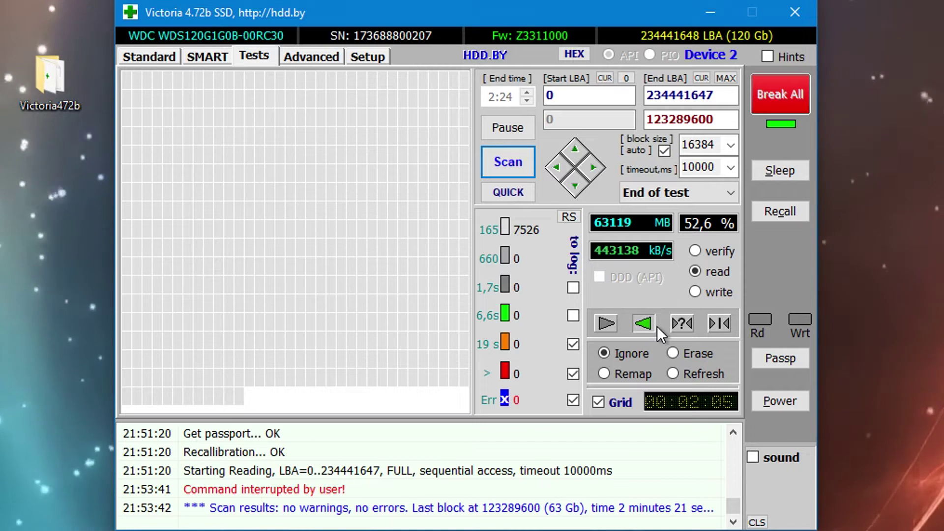
left_click(520, 169)
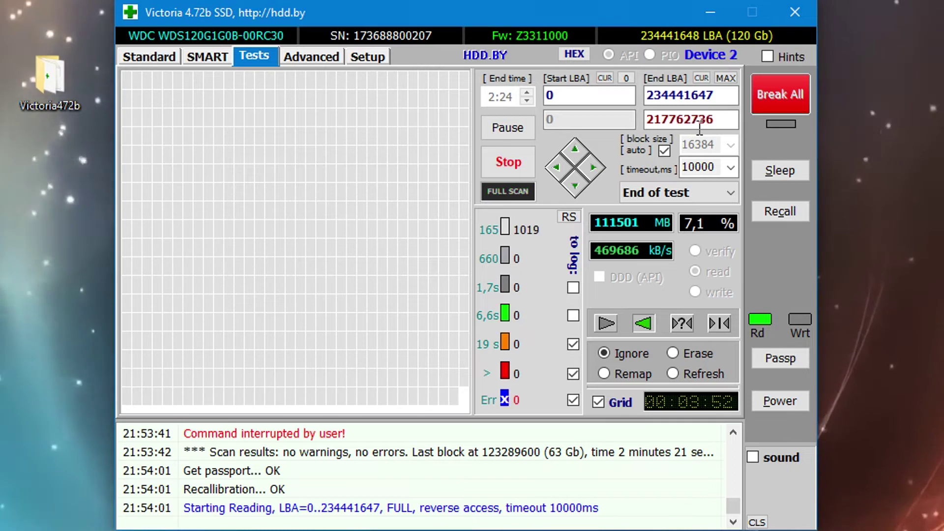
left_click(503, 159)
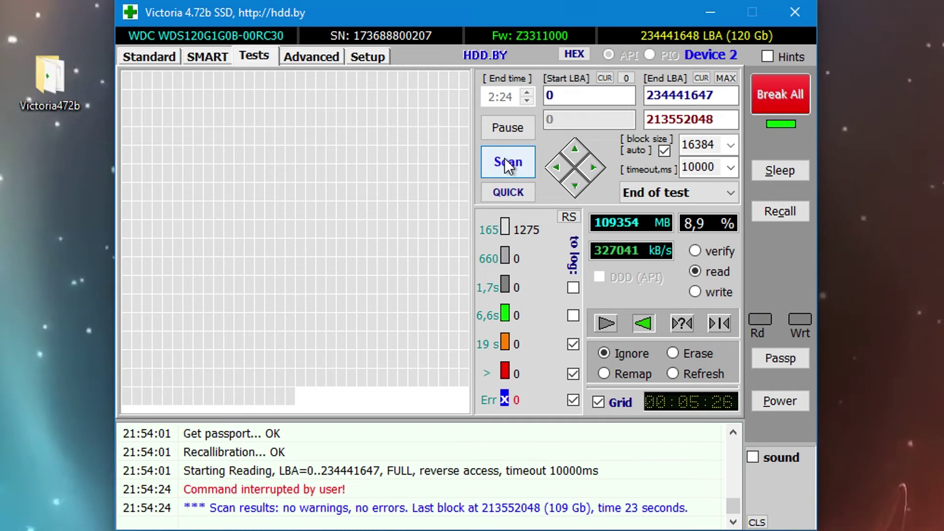
- Switch the scan direction back to forward and enter the last scanned block, 213552048, as the start LBA
left_click(715, 120)
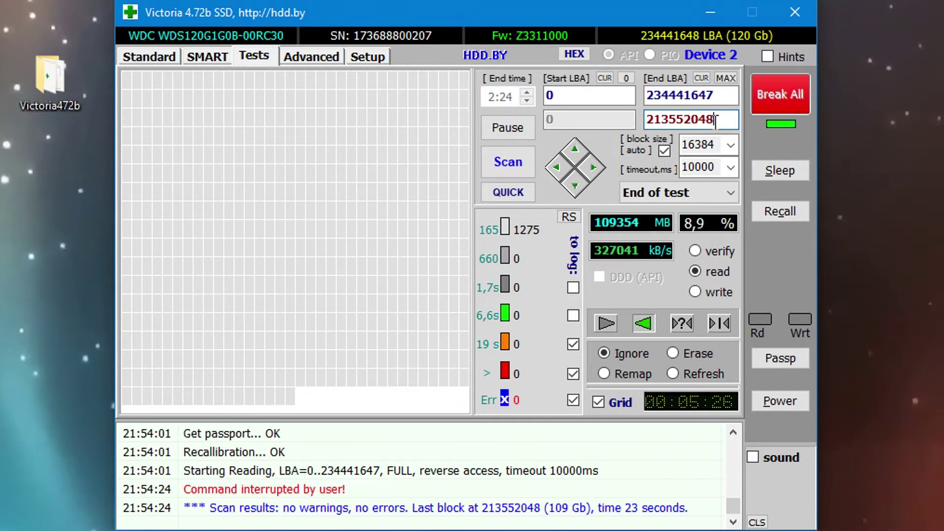
left_click(689, 121)
left_click(609, 322)
left_click(604, 95)
type("213552048")
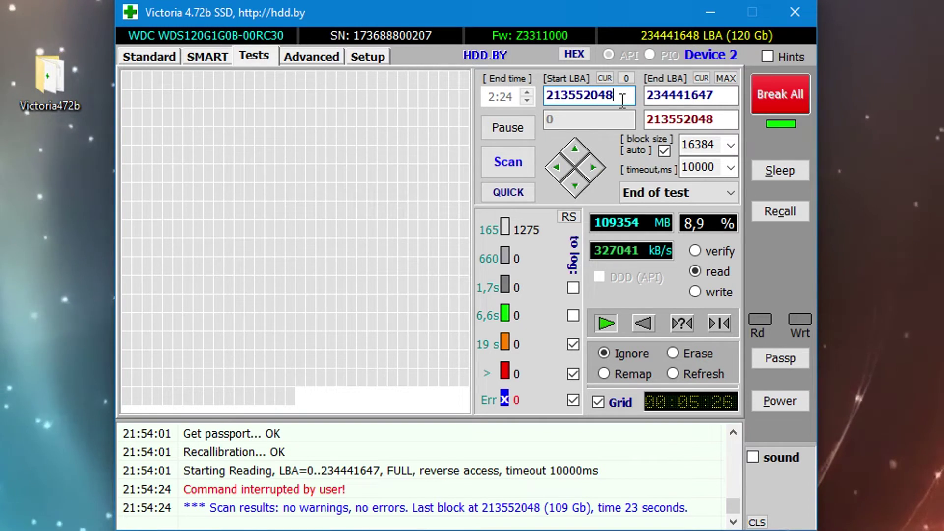
- Set the start LBA to 2000000, run a sequential scan of the 120 GB WDC drive from there, and stop it
left_click_drag(620, 98, 550, 97)
type("2000000")
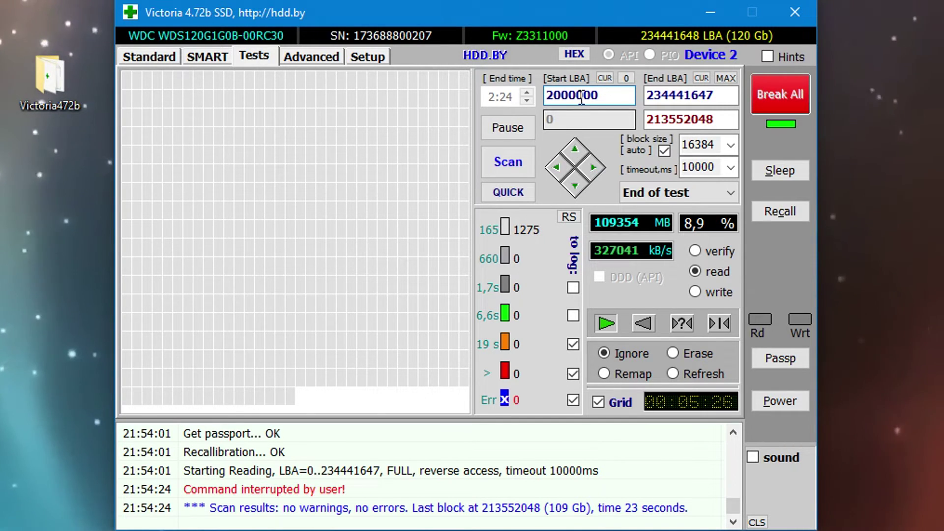
left_click(513, 162)
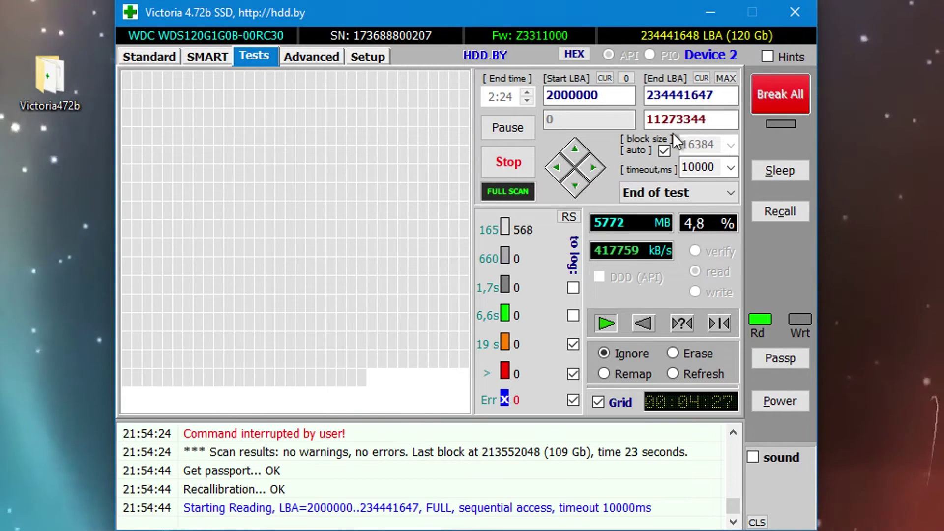
left_click(511, 166)
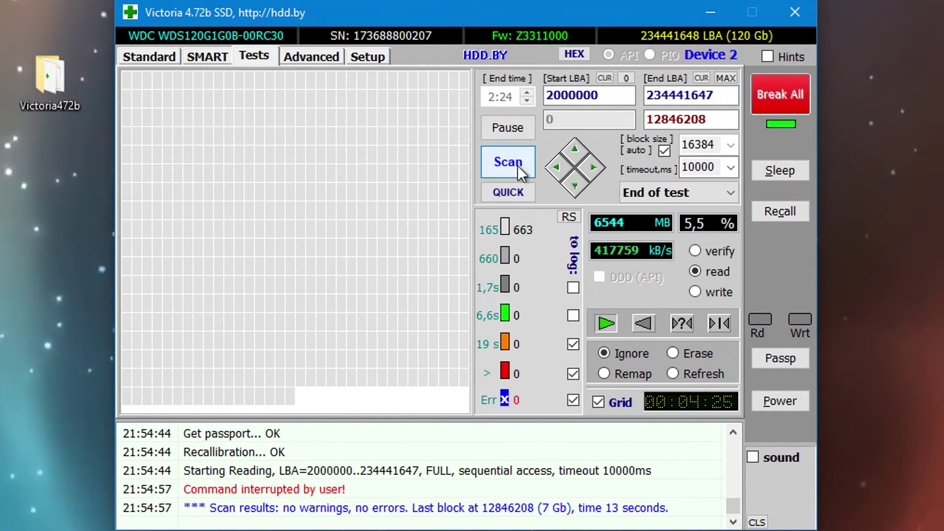
- Copy the last scanned block number, 12846208, into the start LBA as the point for resuming the scan
double_click(715, 120)
key("ctrl+c")
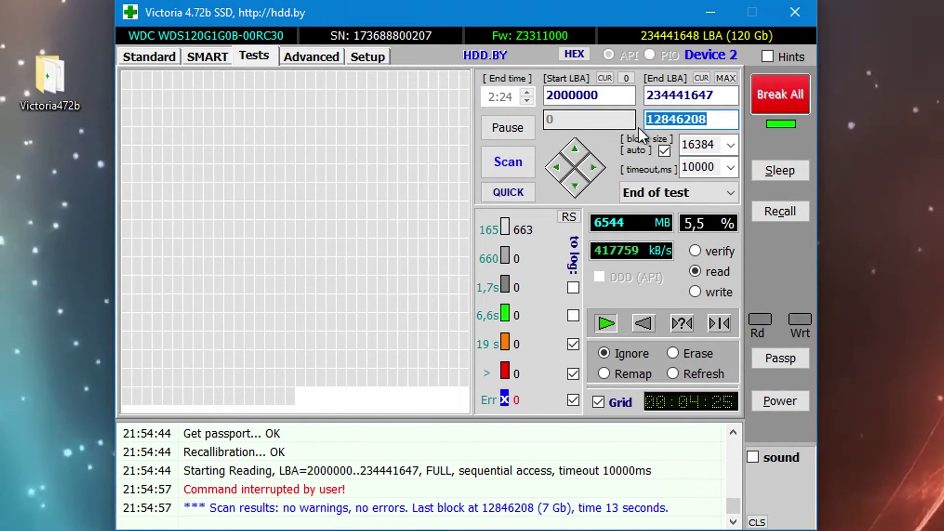
double_click(616, 99)
key("ctrl+v")
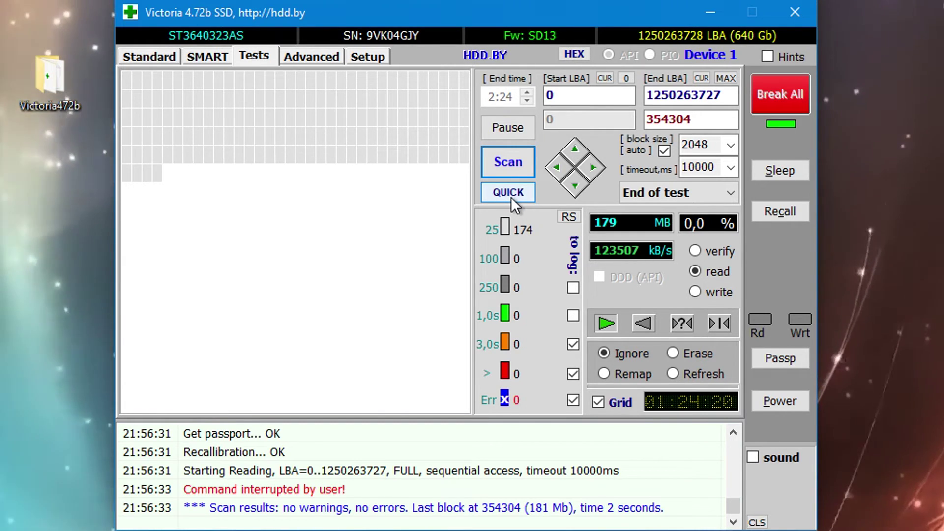
- Run a quick sequential read scan of the ST3640323AS drive, and show the advanced sector and partition tools
left_click(504, 197)
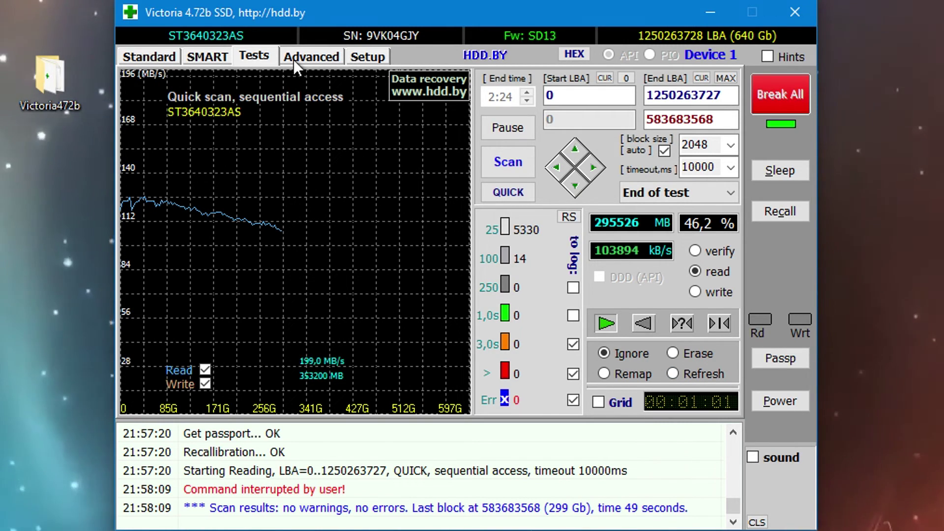
left_click(308, 54)
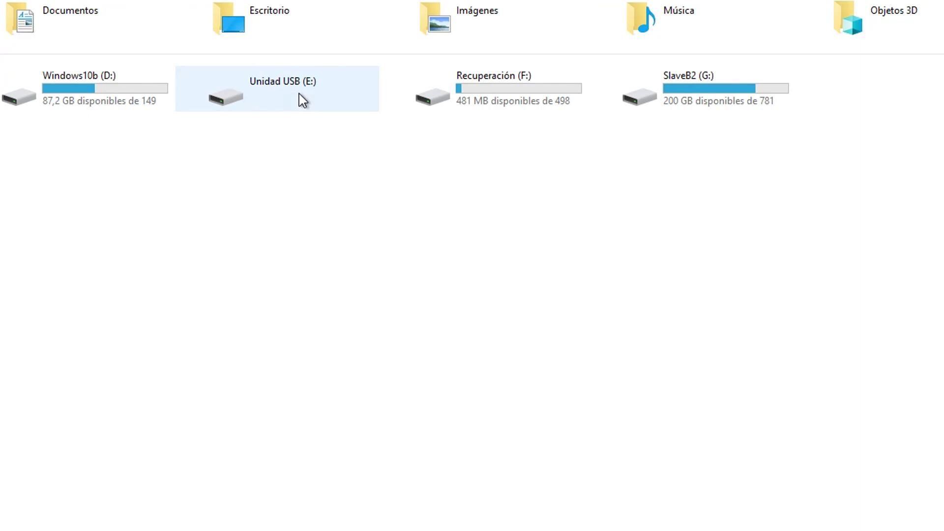
- Try to open the USB drive (E:) in File Explorer and decline formatting it
double_click(298, 93)
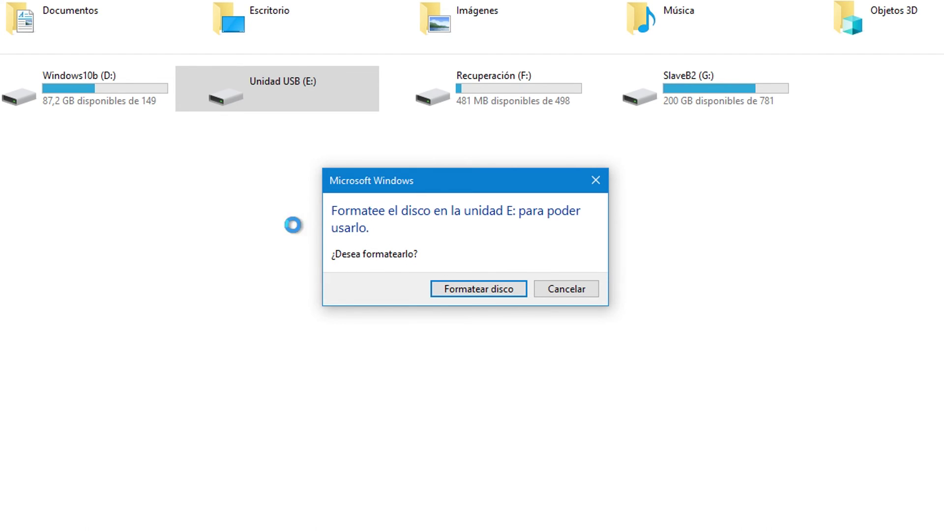
left_click(556, 293)
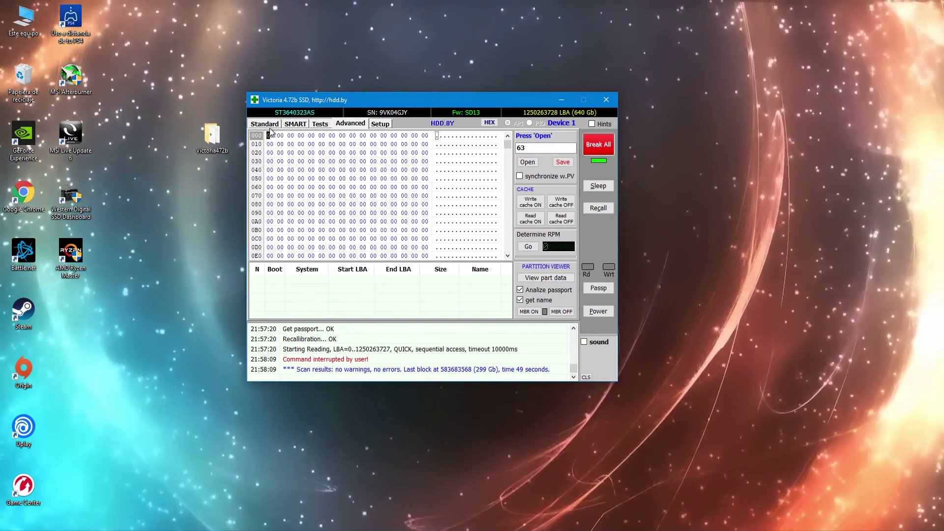
- Select the TOSHIBA DT01ACA100 and the WDC WDS120G1G0B-00RC30 in the drive list, and close Victoria
left_click(149, 56)
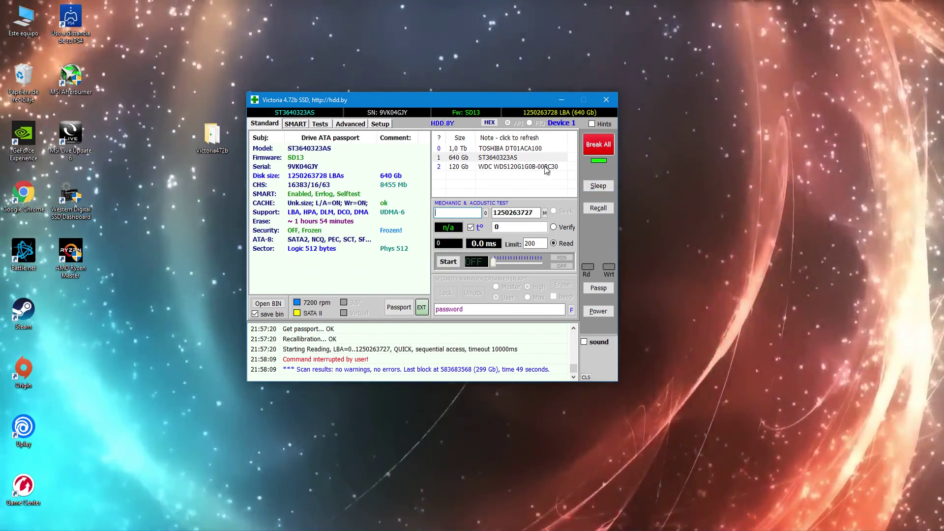
left_click(502, 149)
left_click(504, 167)
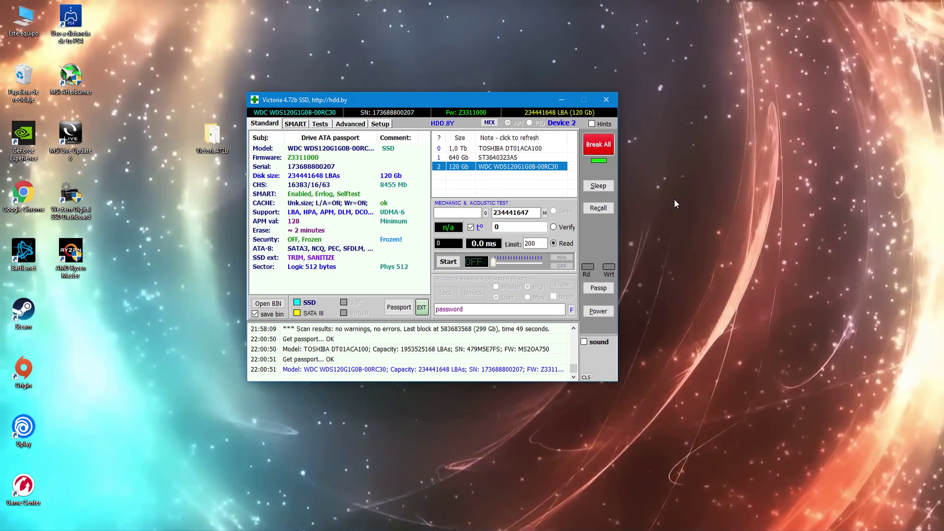
left_click(607, 101)
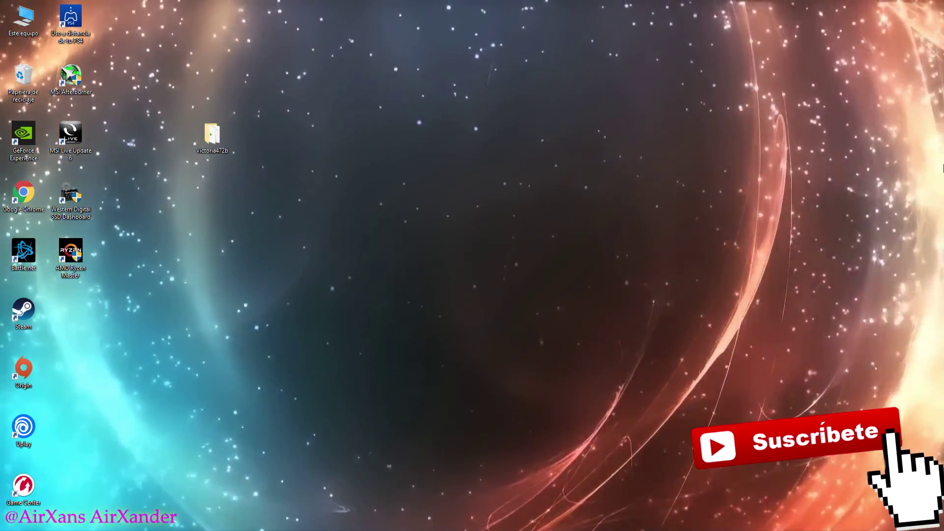